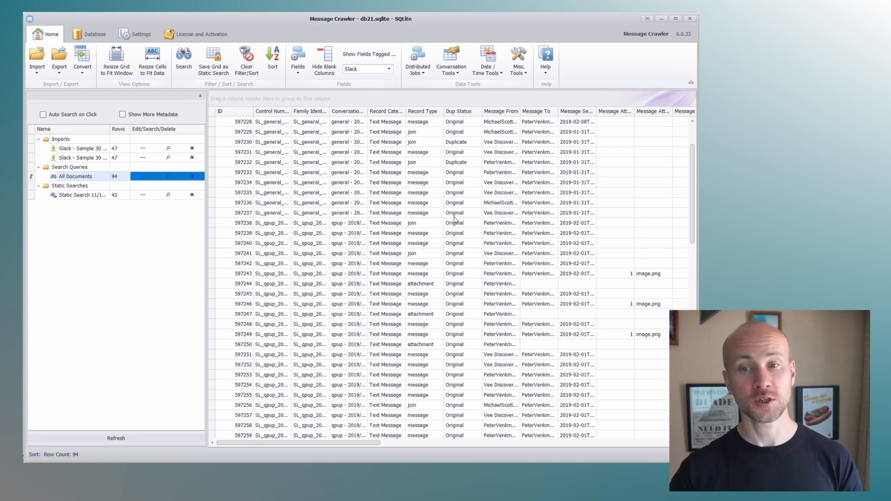
# - Scroll through the All Documents records to review their duplicate status
pyautogui.scroll(-5, 427, 239)
pyautogui.scroll(-8, 427, 273)
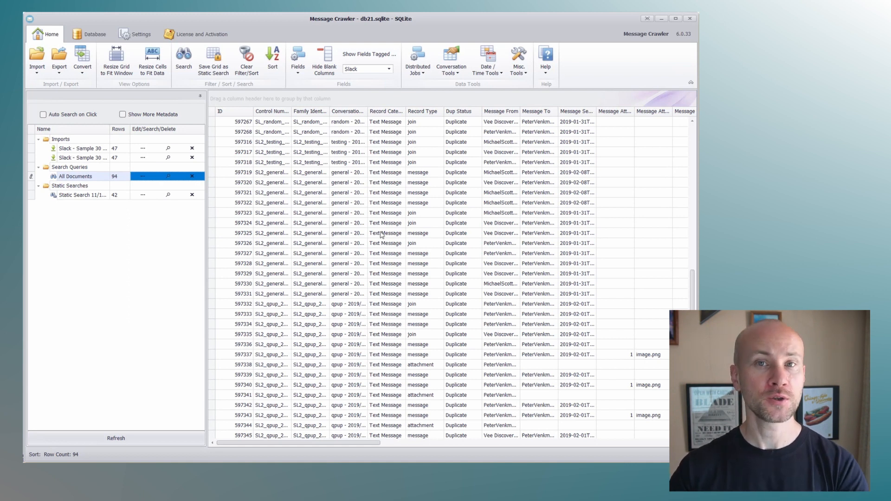
pyautogui.scroll(-4, 382, 236)
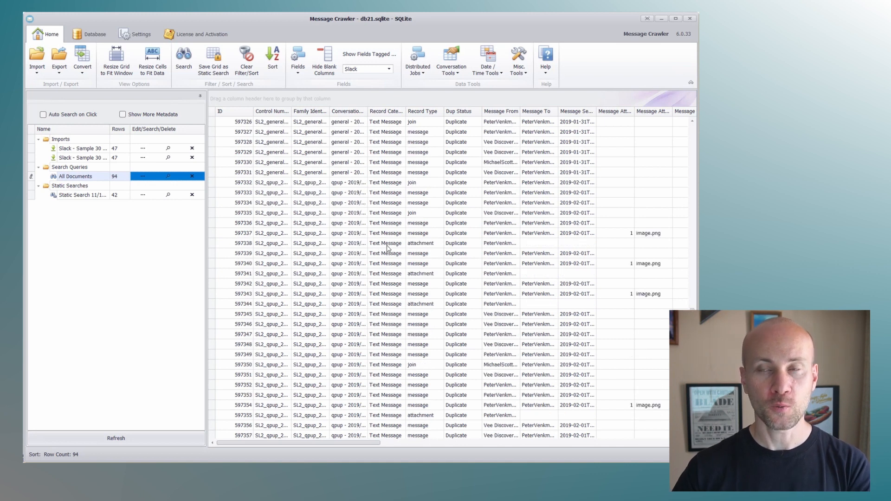
pyautogui.scroll(-2, 420, 279)
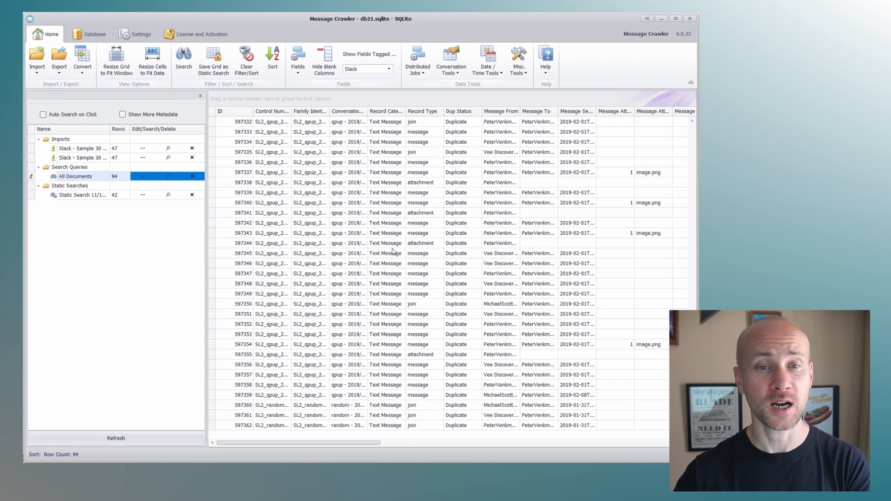
# - Open the Export as RSMF dialog for the current records
pyautogui.click(60, 70)
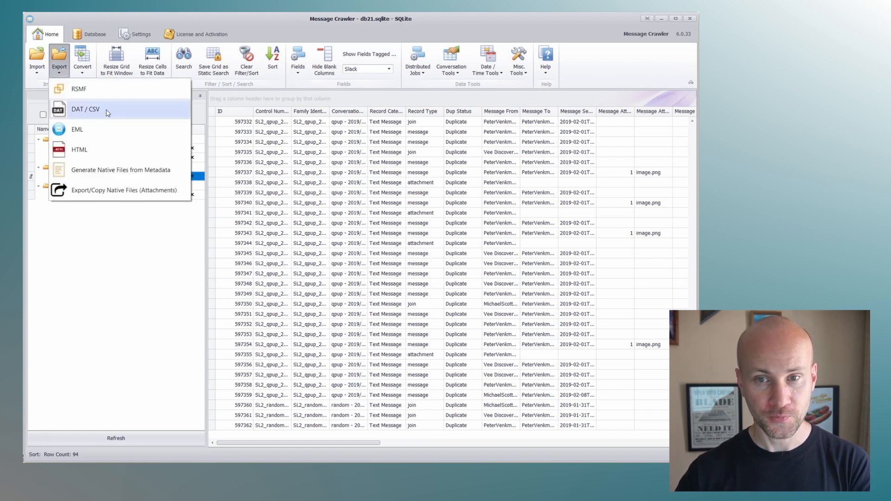
pyautogui.click(120, 92)
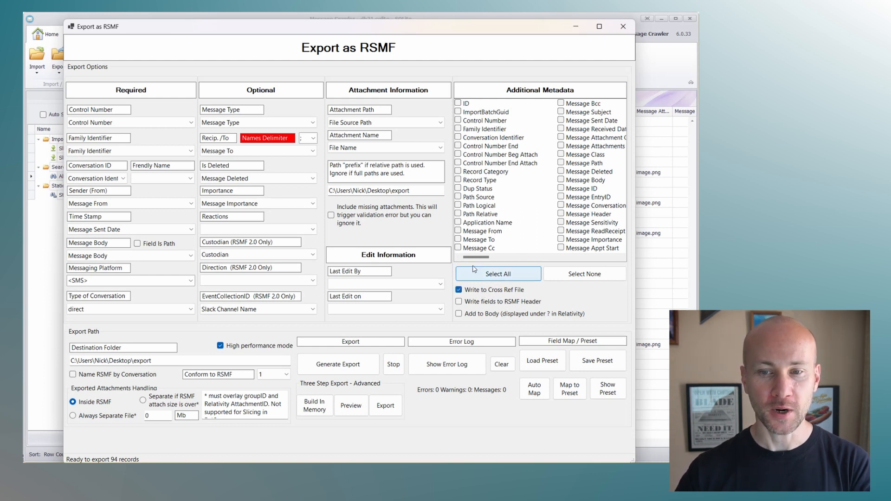
pyautogui.moveTo(474, 258); pyautogui.dragTo(439, 298)
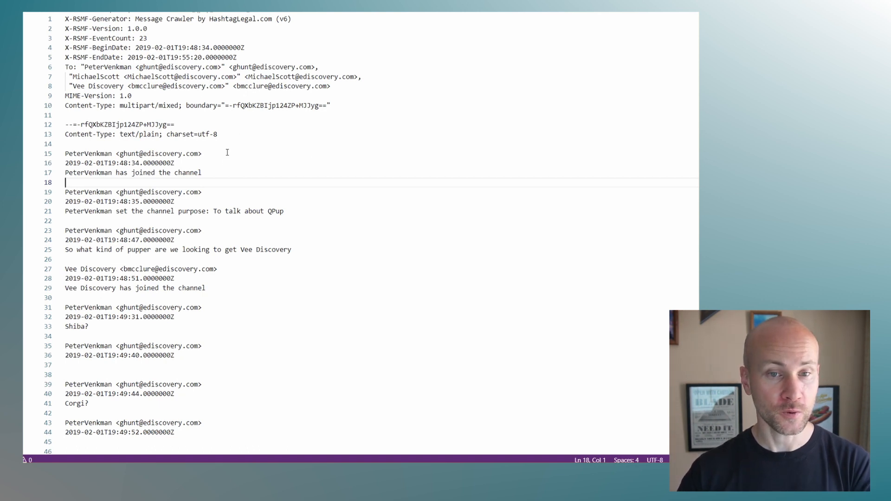
# - Examine the exported RSMF file's messages in the text editor, selecting sender lines and message blocks
pyautogui.scroll(-12, 147, 178)
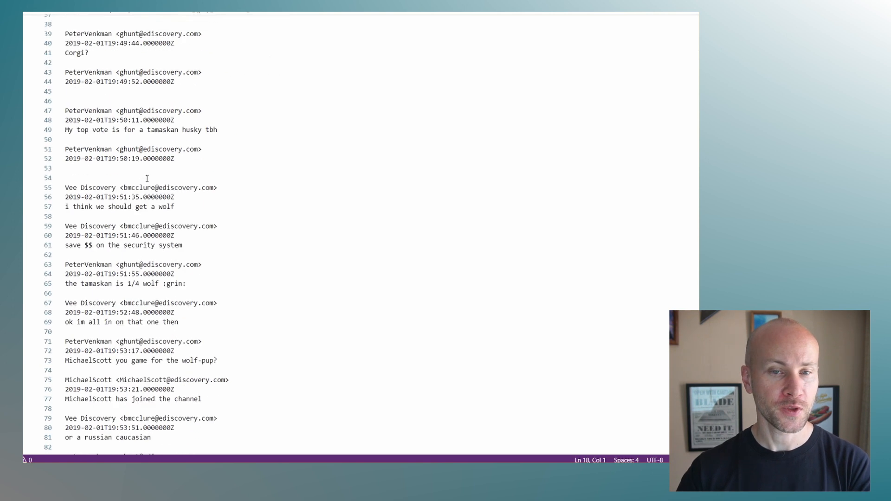
pyautogui.scroll(-3, 196, 159)
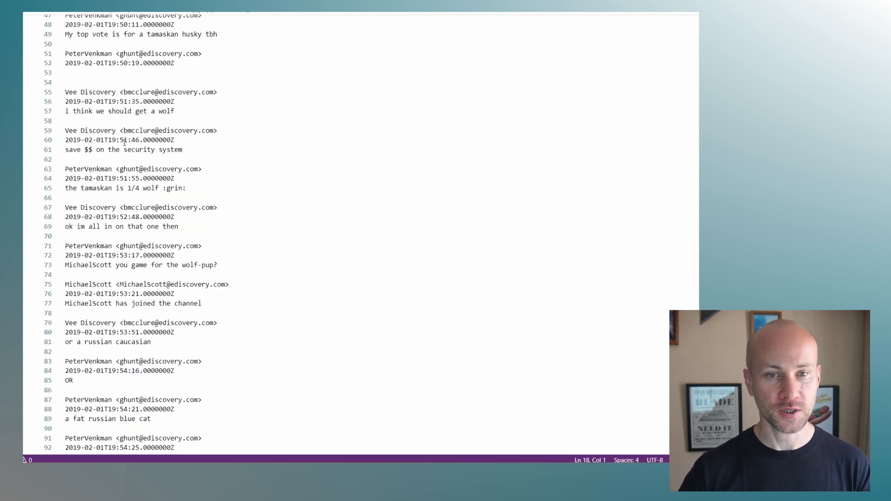
pyautogui.moveTo(69, 130); pyautogui.dragTo(198, 130)
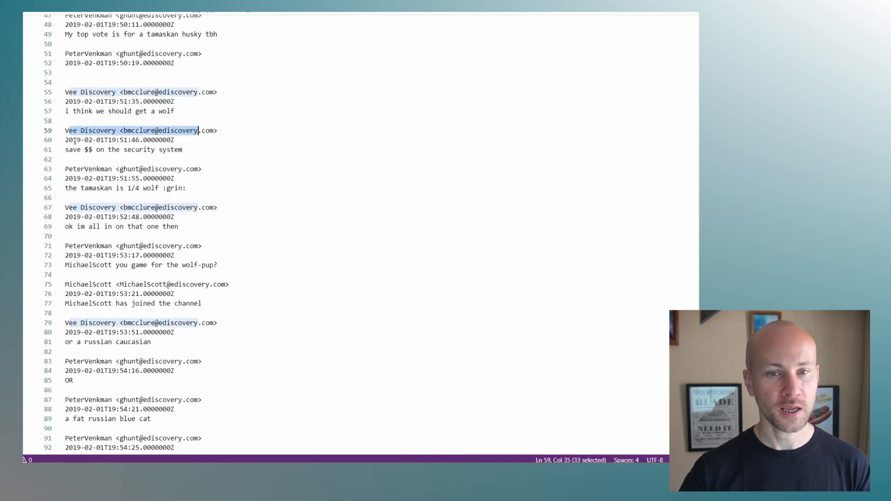
pyautogui.moveTo(73, 140); pyautogui.dragTo(164, 140)
pyautogui.moveTo(74, 150); pyautogui.dragTo(155, 150)
pyautogui.click(191, 153)
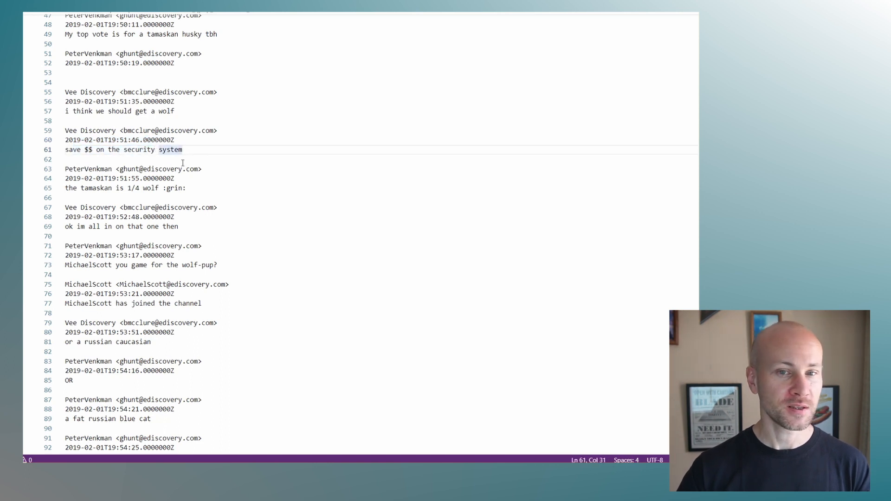
pyautogui.moveTo(67, 83); pyautogui.dragTo(223, 329)
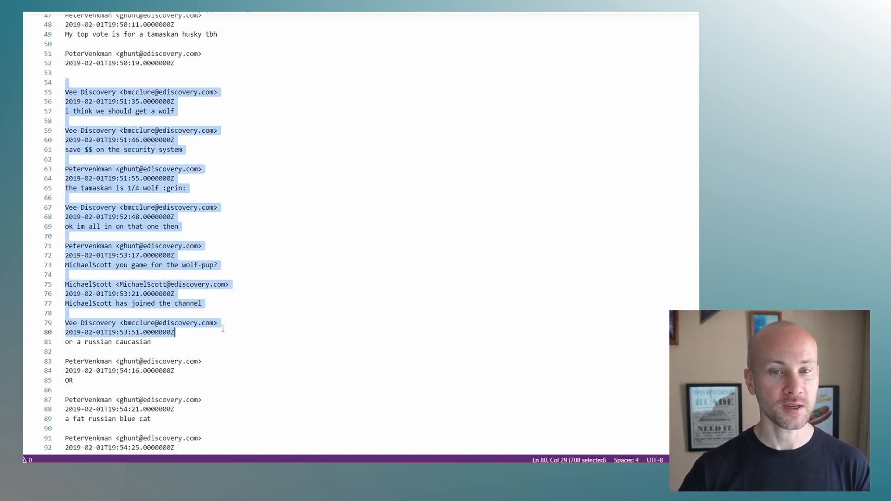
pyautogui.click(241, 226)
pyautogui.scroll(-6, 225, 218)
pyautogui.scroll(-4, 225, 209)
pyautogui.scroll(5, 235, 219)
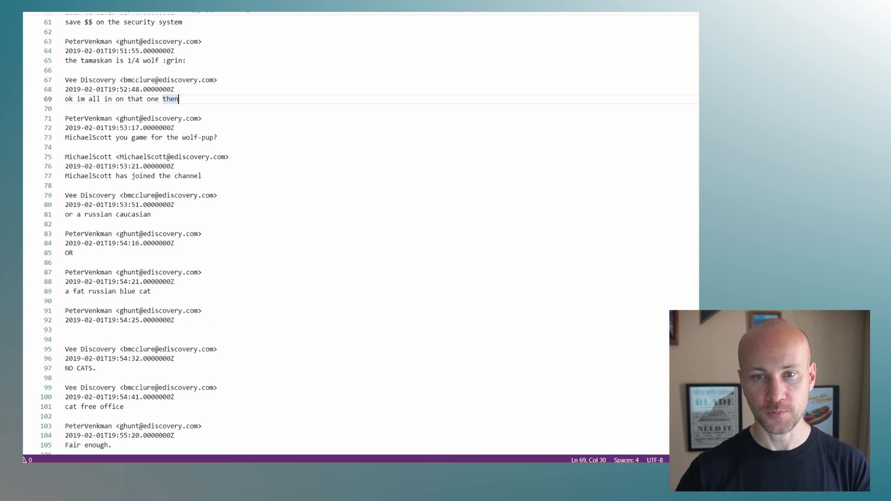
# - Return to the Export as RSMF dialog, generate the export, and close the dialog
pyautogui.hotkey('alt', 'Tab')
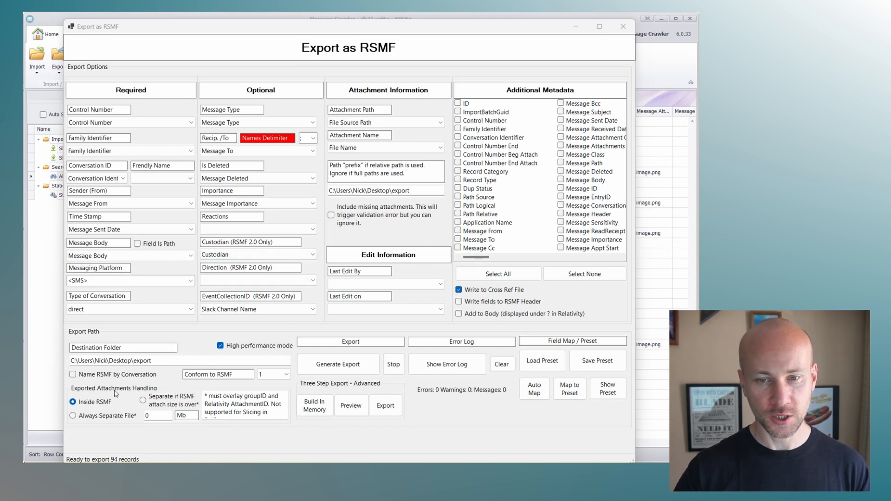
pyautogui.click(336, 368)
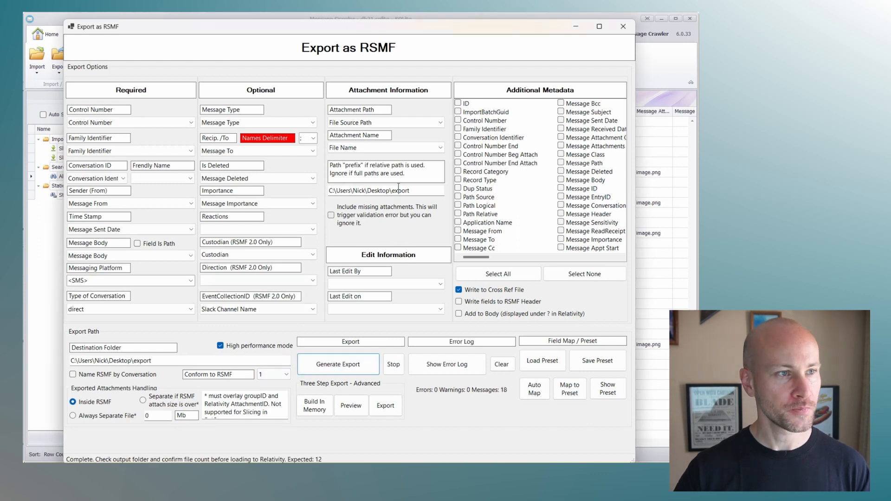
pyautogui.click(623, 26)
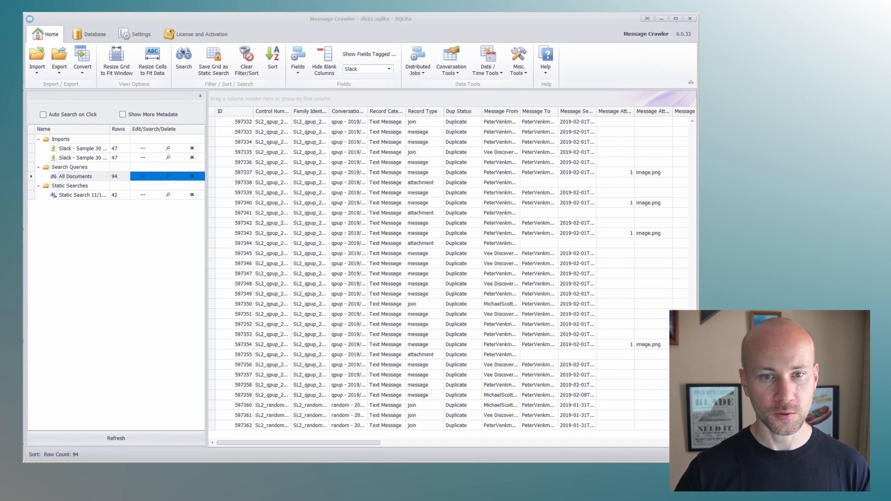
# - Open the export folder, browse the 00001 subfolder, and load crossRef.DAT into the Message Crawler grid
pyautogui.moveTo(23, 34); pyautogui.dragTo(244, 30)
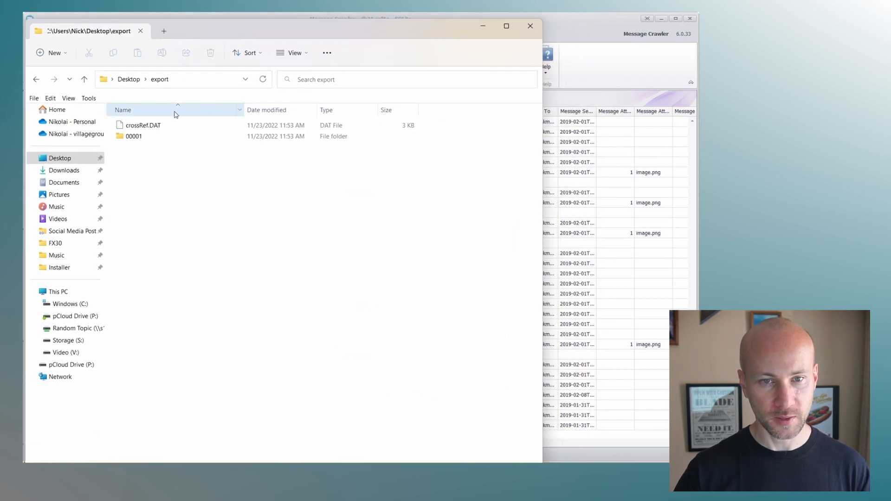
pyautogui.doubleClick(134, 137)
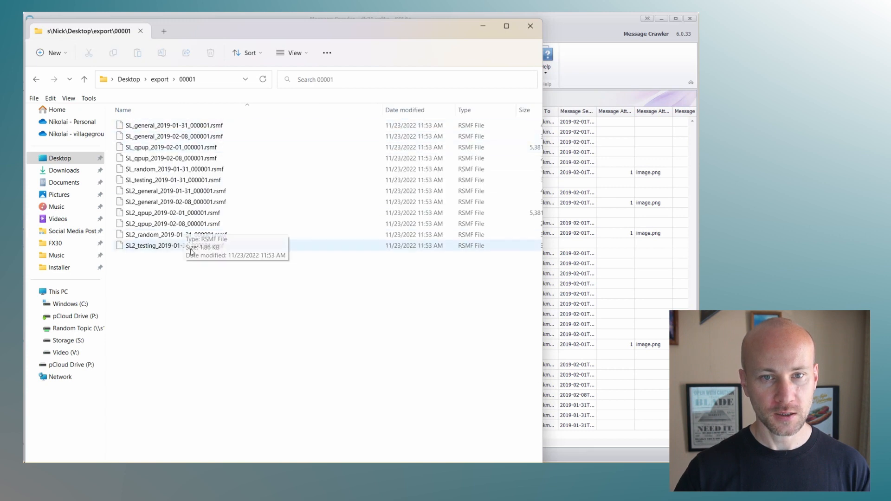
pyautogui.click(157, 81)
pyautogui.click(139, 137)
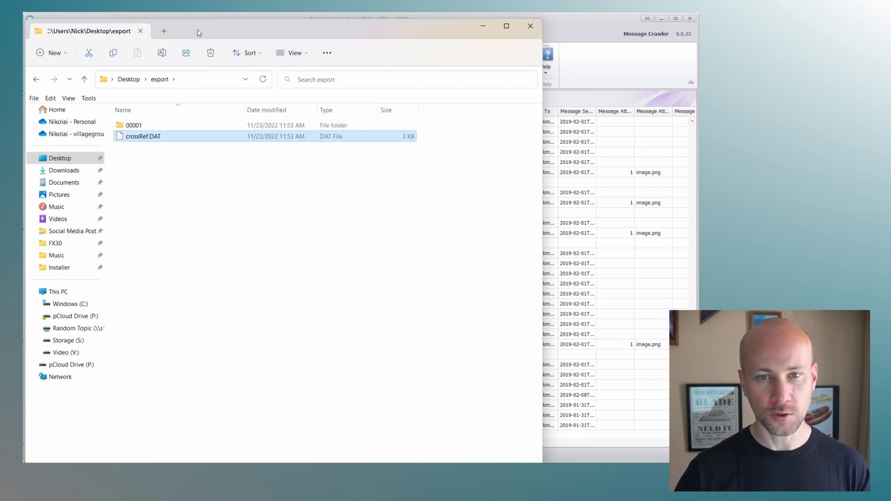
pyautogui.moveTo(199, 32); pyautogui.dragTo(200, 25)
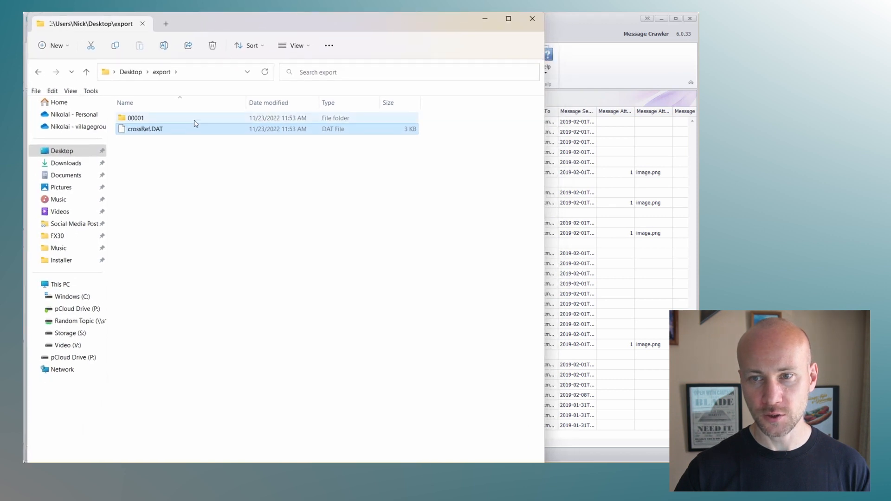
pyautogui.moveTo(191, 130); pyautogui.dragTo(639, 175)
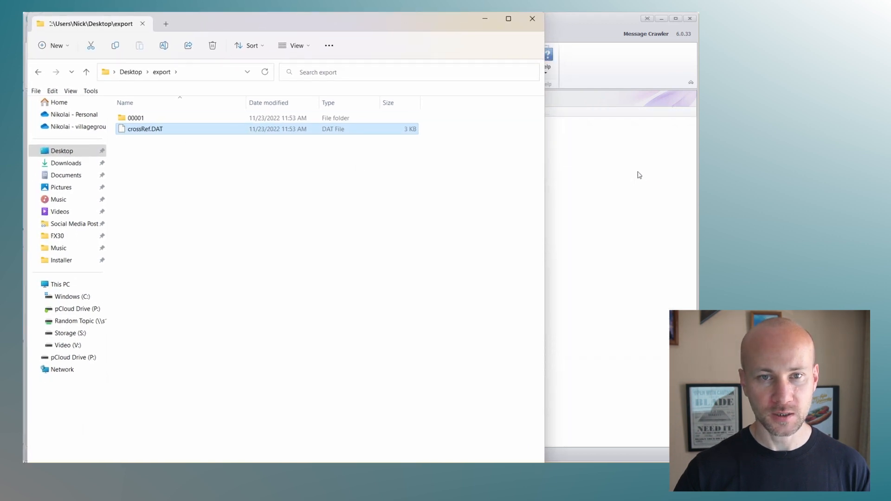
# - Resize the cross-reference grid to fit the window and widen the Body Hash column
pyautogui.click(598, 73)
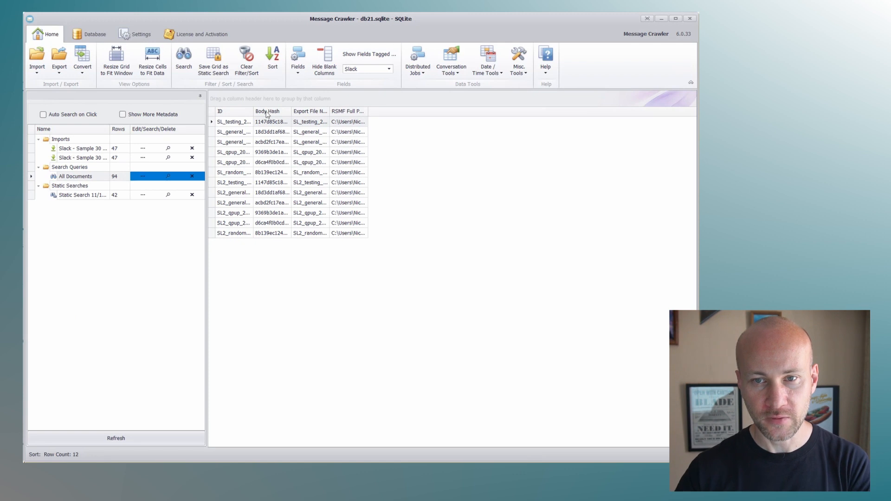
pyautogui.click(117, 60)
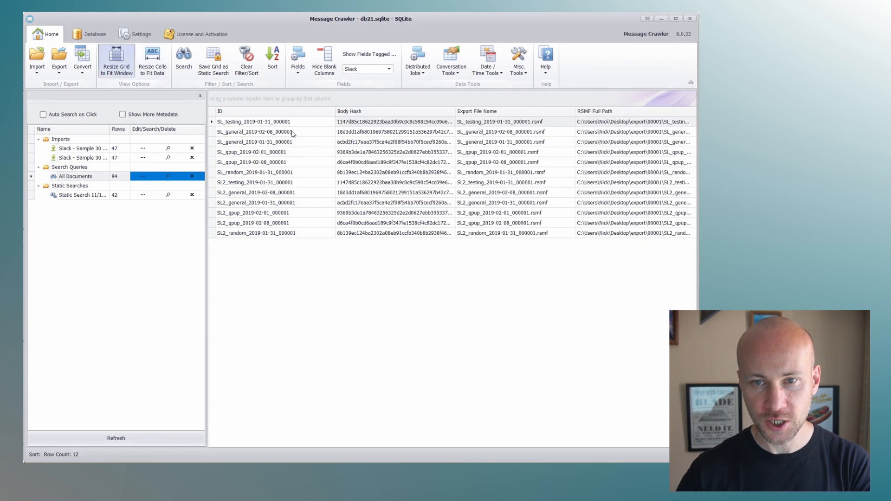
pyautogui.click(424, 124)
pyautogui.moveTo(455, 111); pyautogui.dragTo(465, 111)
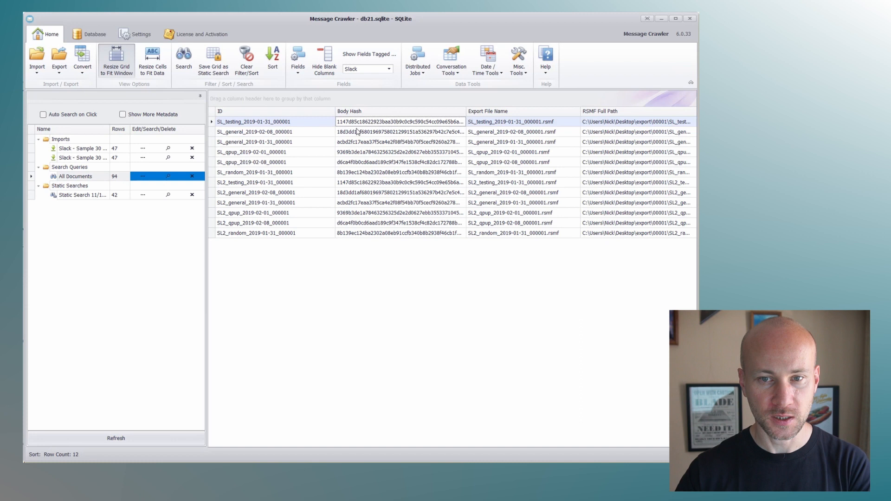
# - Compare the Body Hash and Export File Name values of the cross-reference rows against the exported files in folder 00001
pyautogui.click(348, 182)
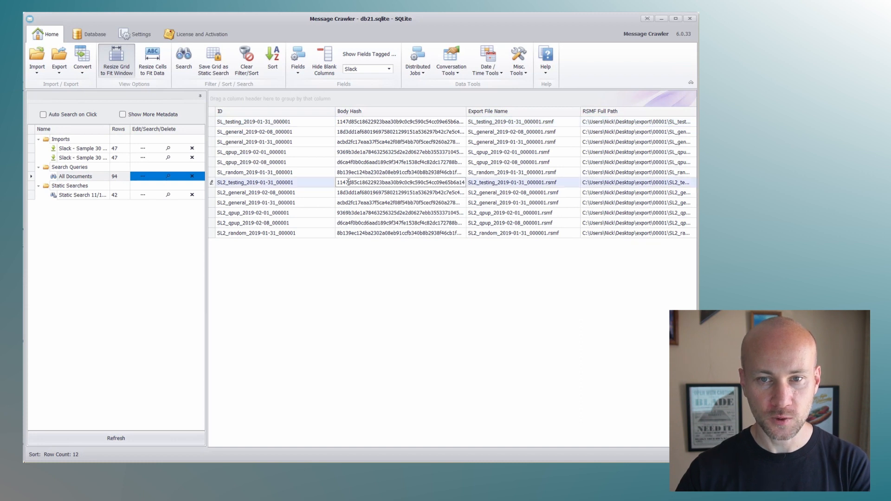
pyautogui.click(360, 132)
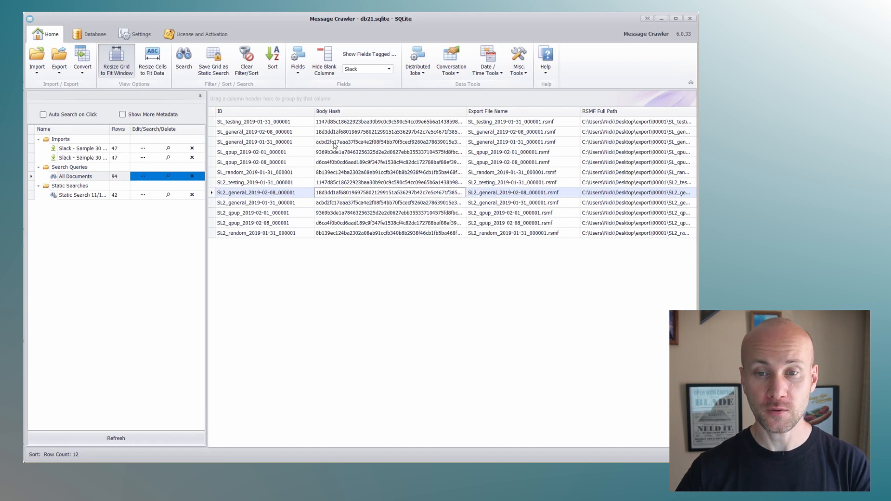
pyautogui.click(368, 202)
pyautogui.click(369, 193)
pyautogui.click(371, 183)
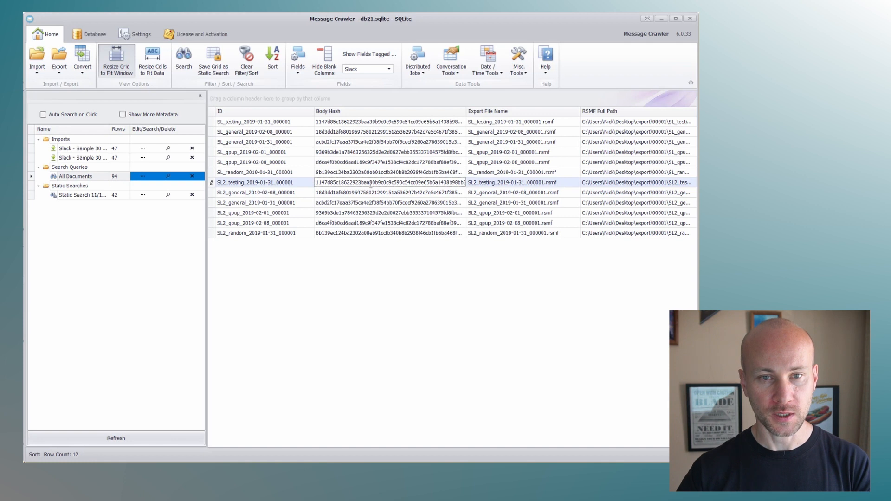
pyautogui.click(285, 471)
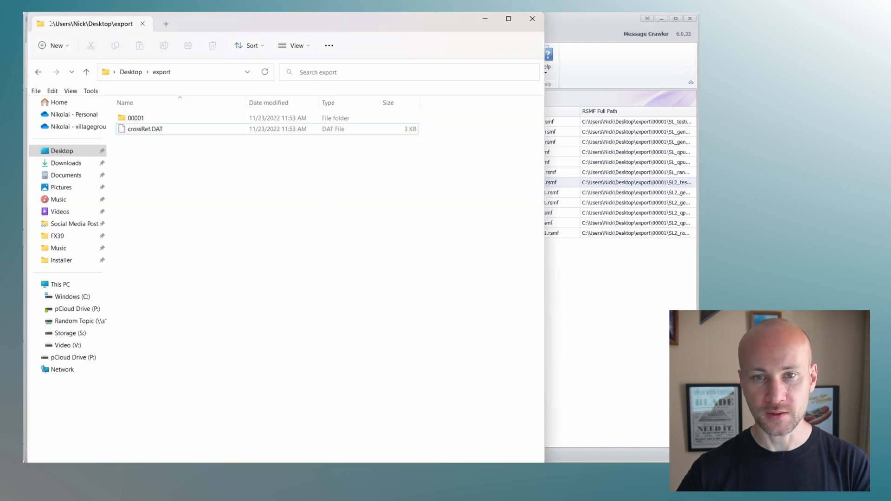
pyautogui.doubleClick(159, 121)
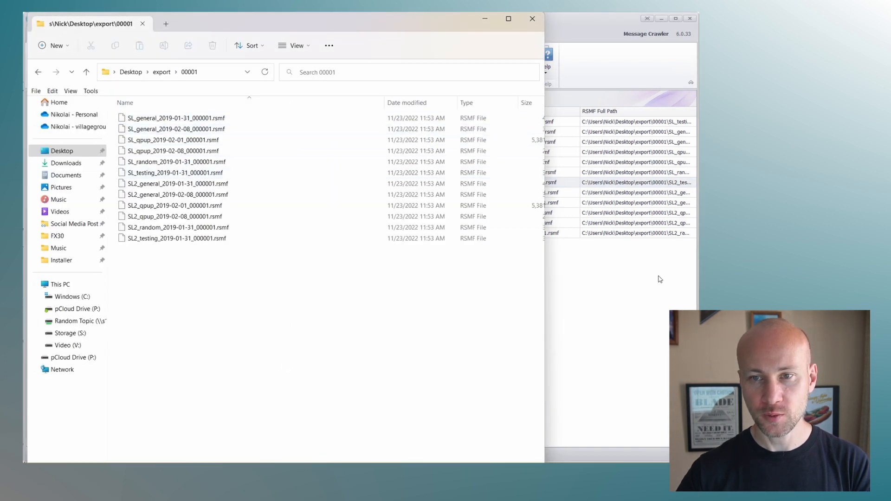
pyautogui.click(660, 279)
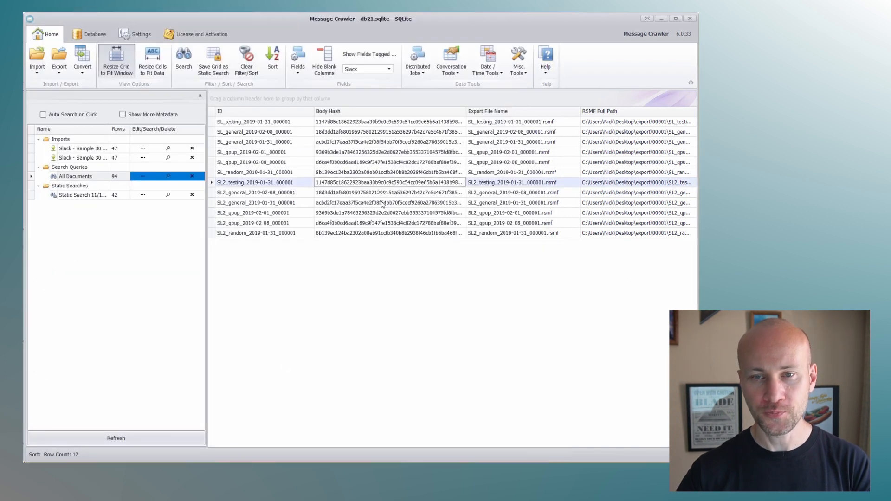
pyautogui.click(514, 153)
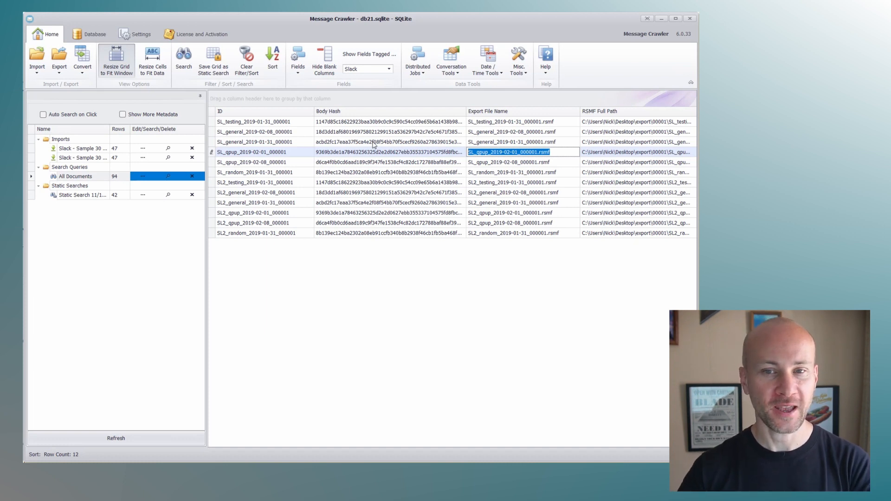
pyautogui.click(372, 142)
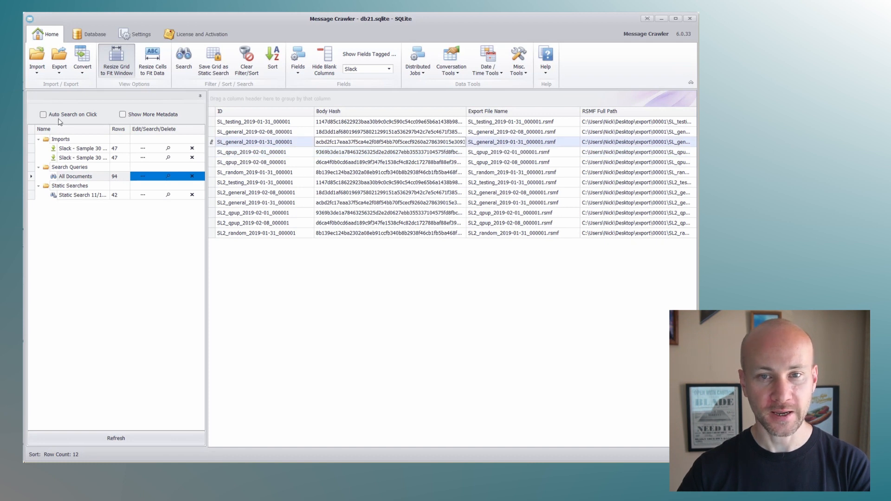
# - Enable Write to Cross Ref File in the Slack conversion dialog, then close the dialog
pyautogui.click(83, 70)
pyautogui.click(119, 87)
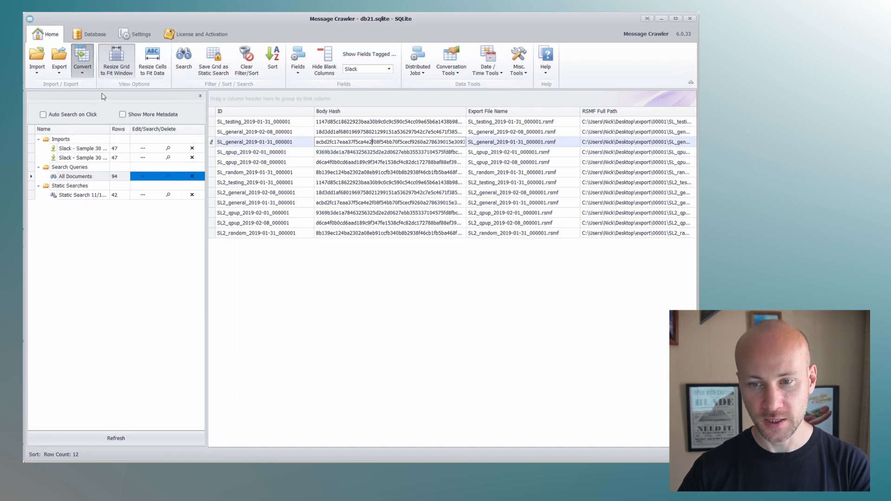
pyautogui.moveTo(288, 135); pyautogui.dragTo(149, 51)
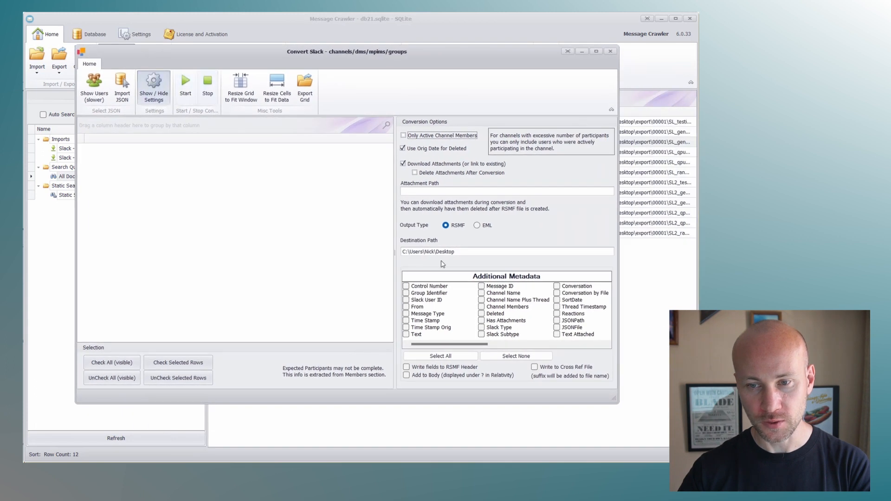
pyautogui.click(561, 370)
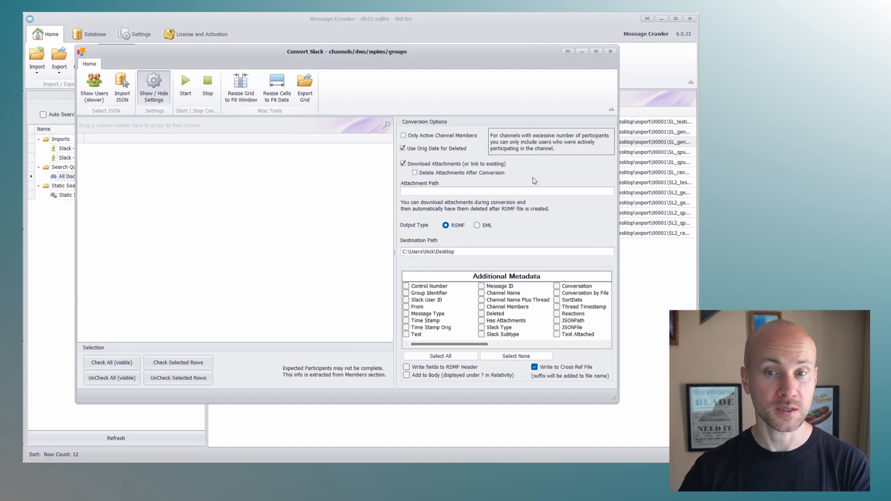
pyautogui.click(610, 52)
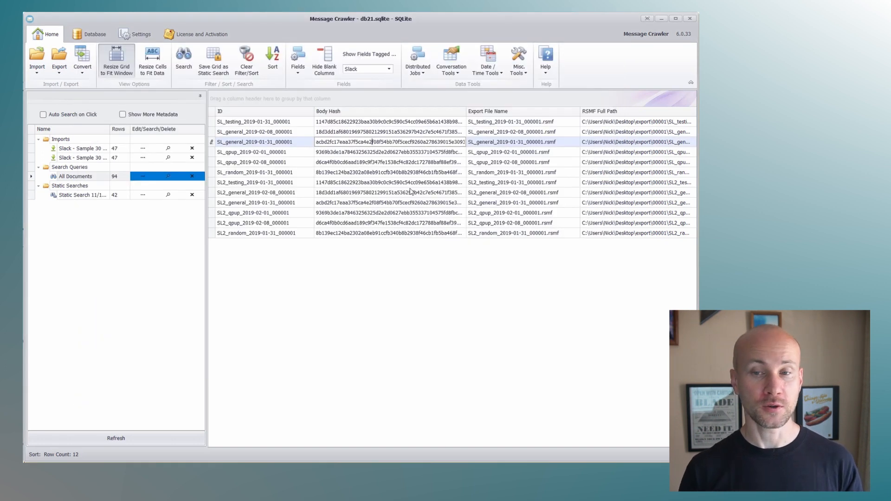